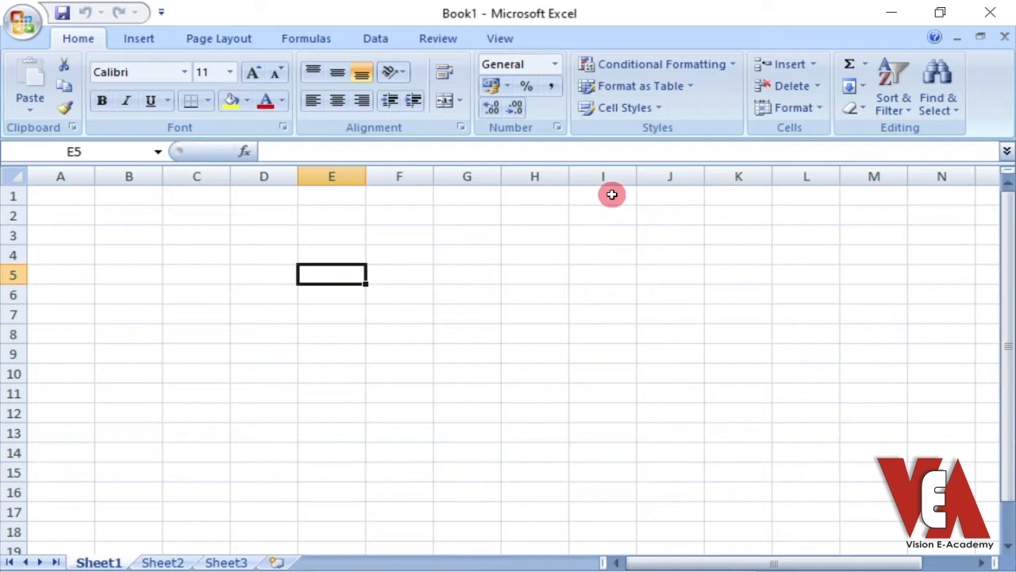
Jump from cell A1 to the worksheet's last row and last column, and return to A1
left_click(52, 228)
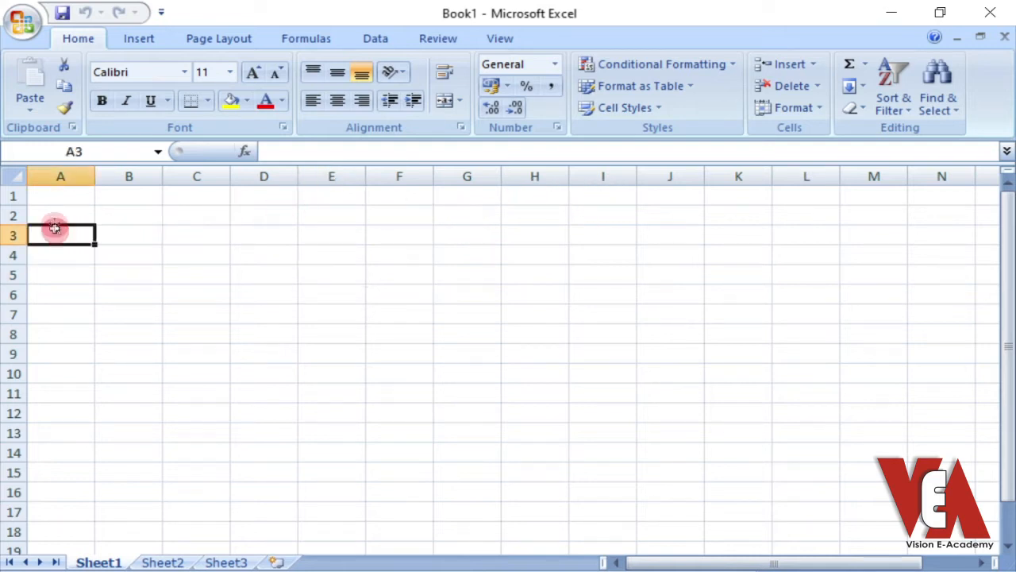
left_click(59, 199)
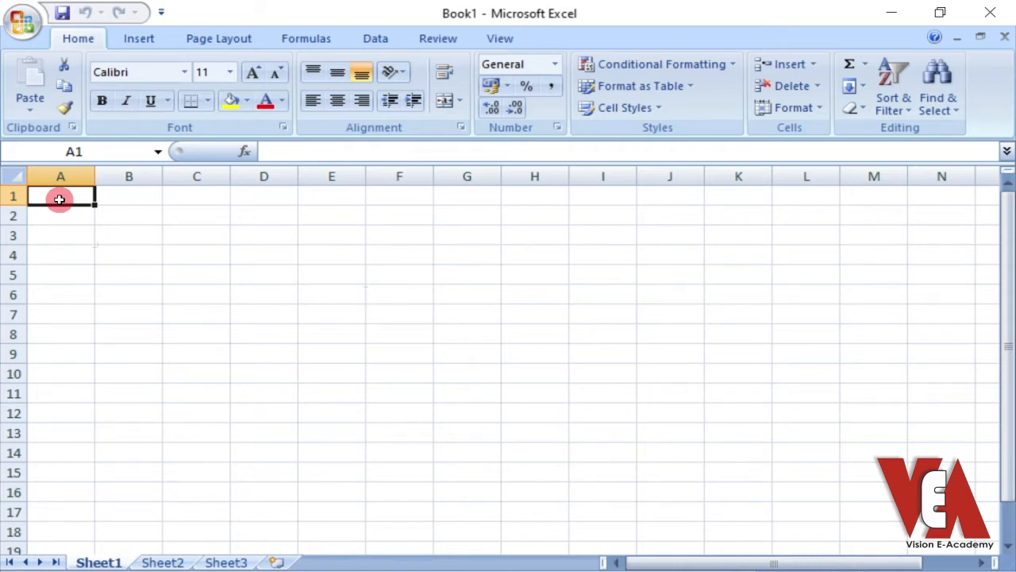
key("ctrl+Down")
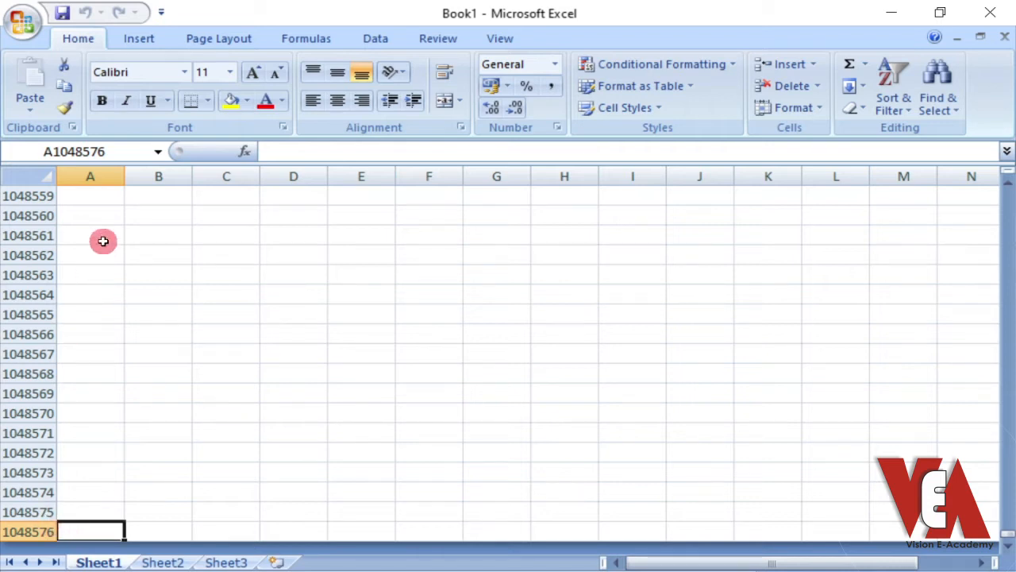
key("ctrl+Right")
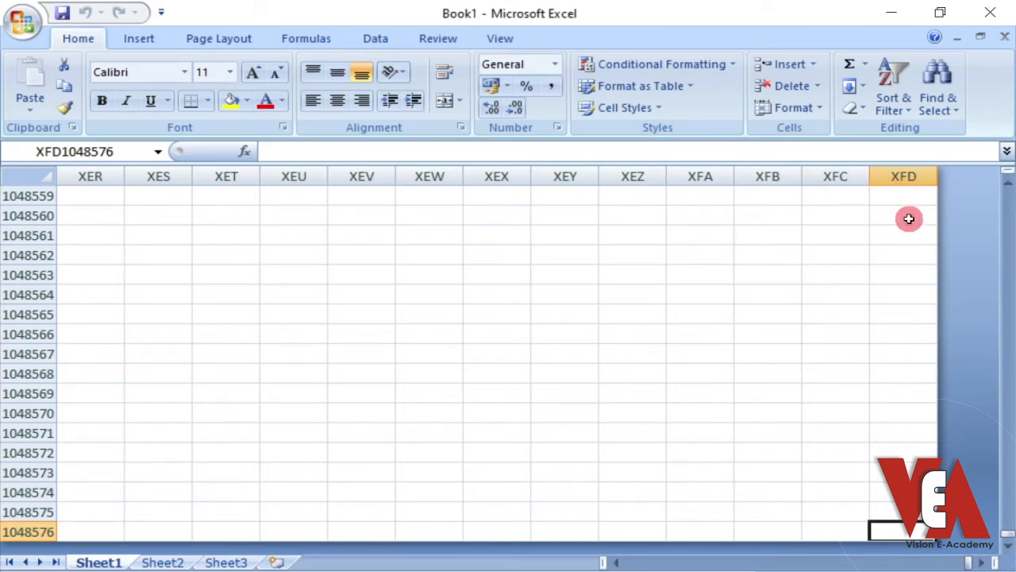
key("ctrl+Home")
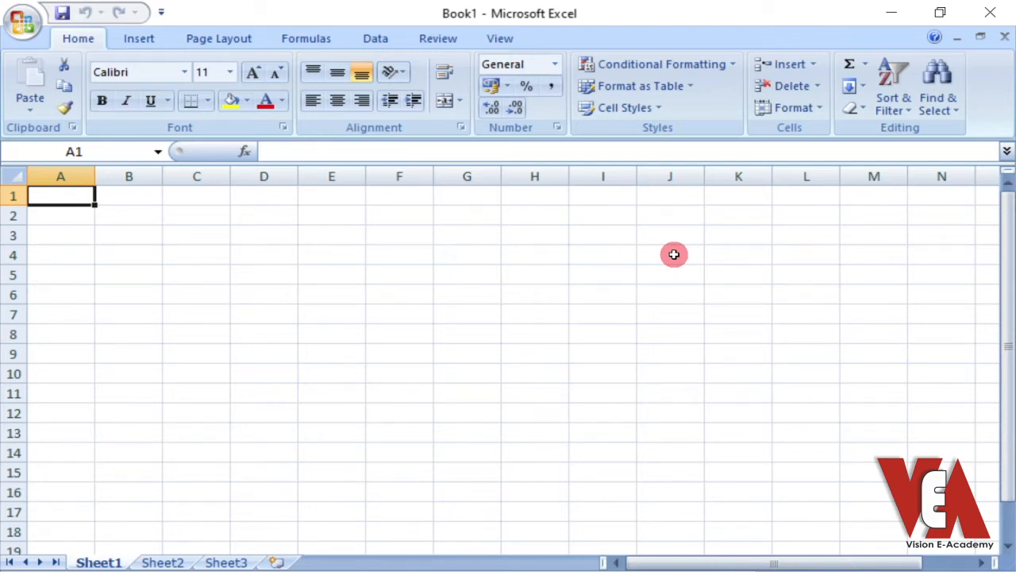
Highlight the whole of column B and the whole of row 2 to examine the sheet's columns and rows
left_click(130, 254)
left_click(136, 232)
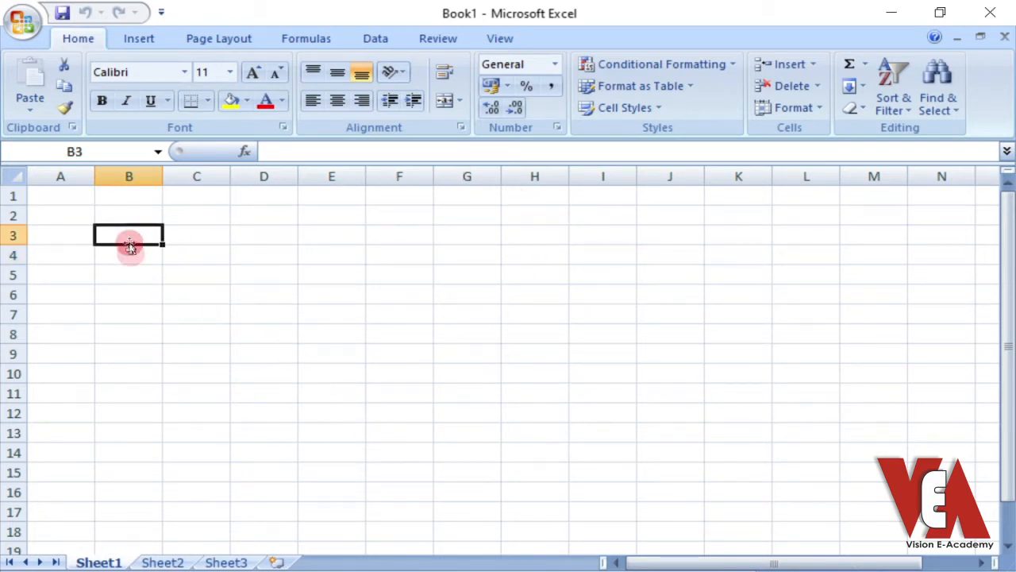
left_click(130, 165)
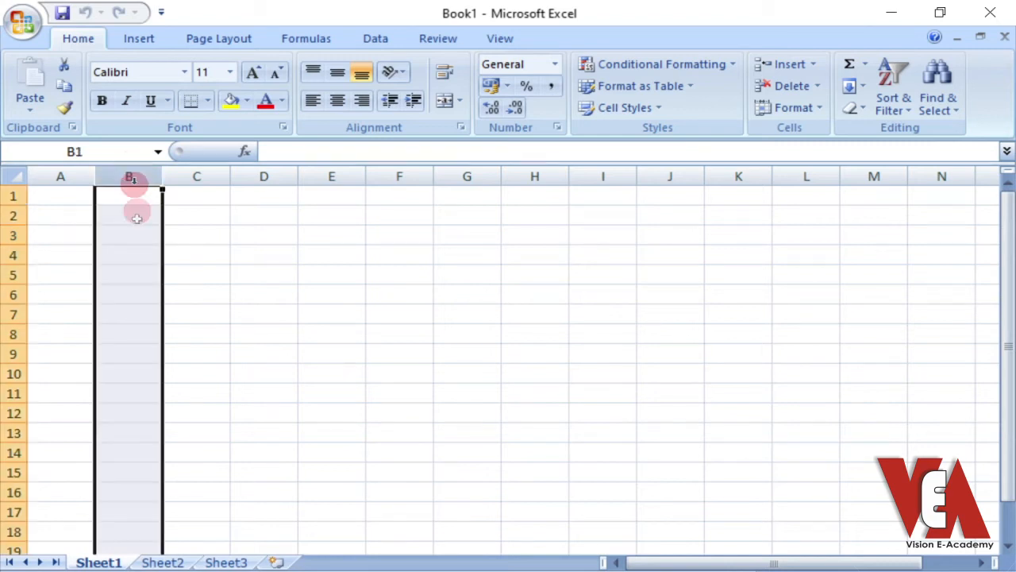
left_click(6, 214)
left_click(125, 165)
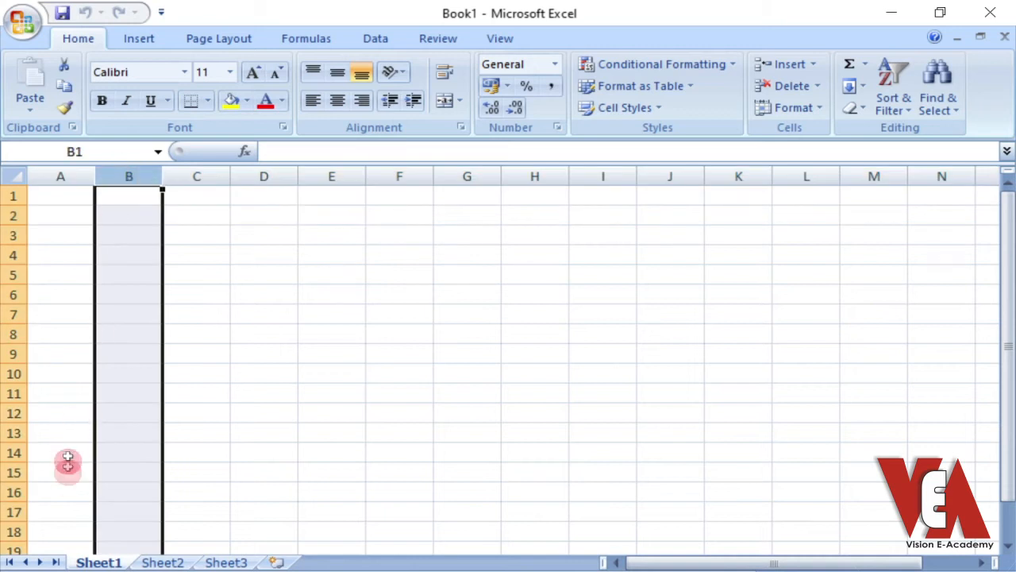
left_click(117, 211)
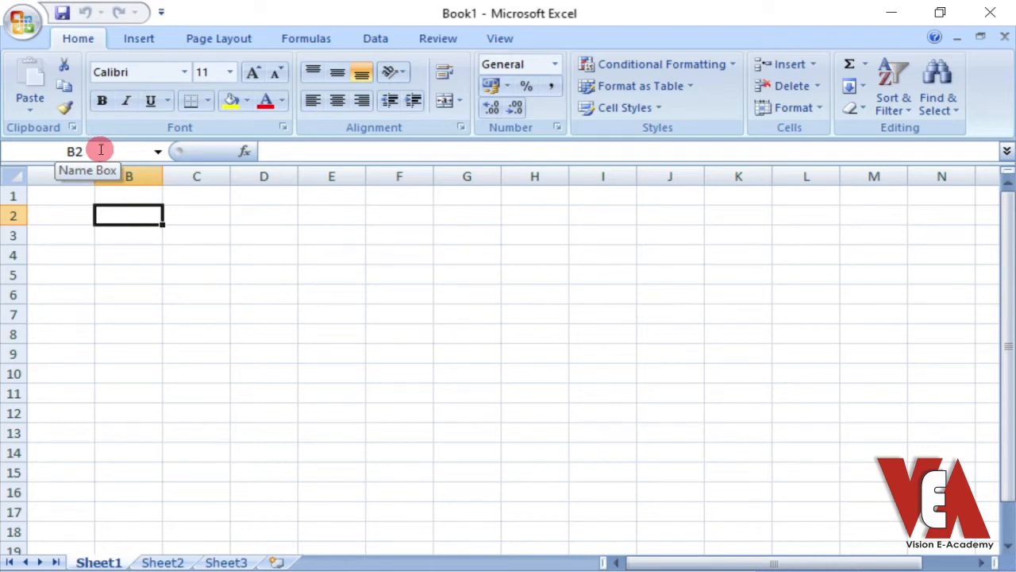
Enter 1 in cell C2 and 2 in cell C3
left_click(195, 220)
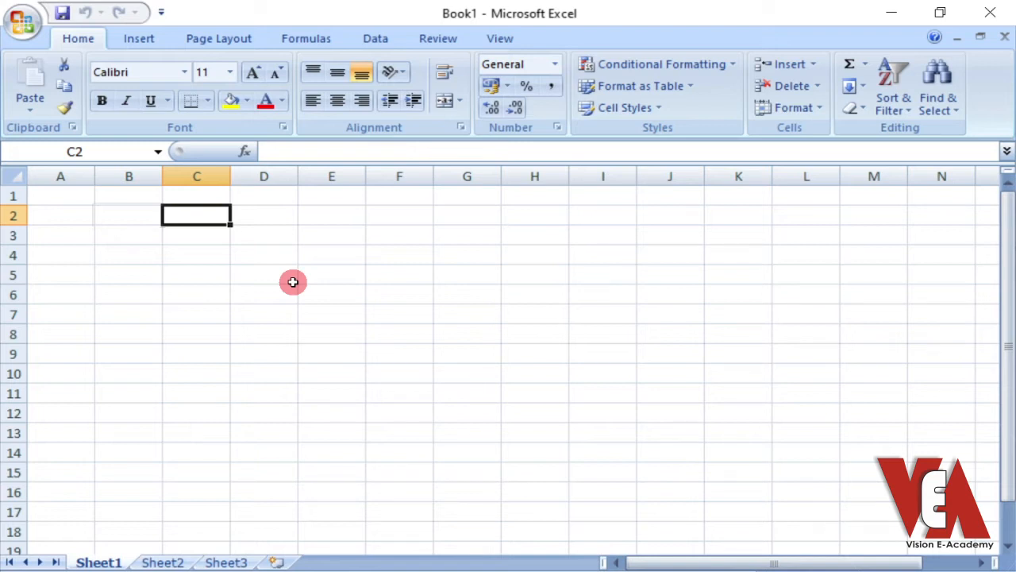
type("1")
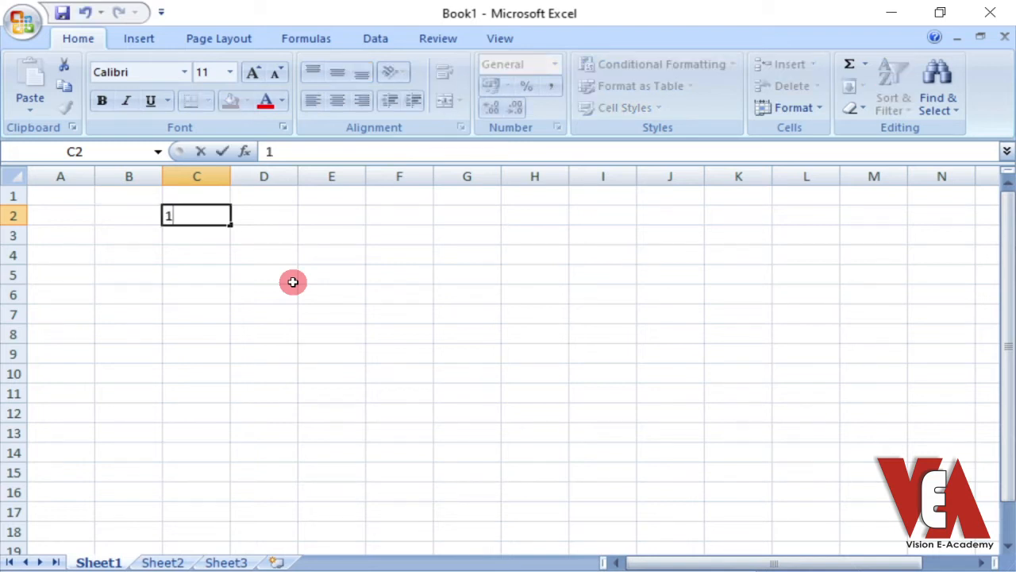
type("2")
key("BackSpace")
key("Return")
type("2")
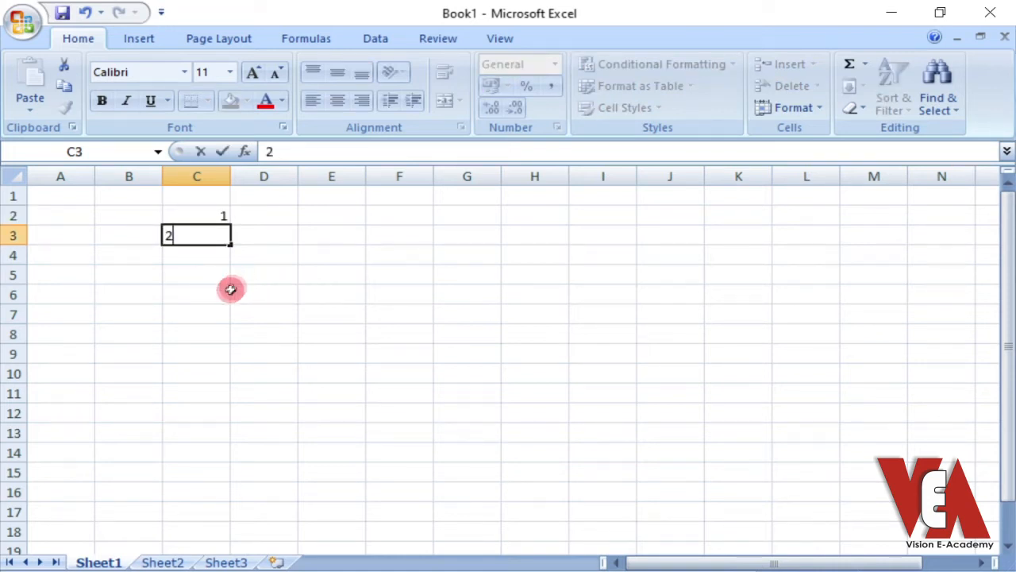
left_click(234, 288)
Enter 2 in cell D2 and 4 in cell D3
left_click(214, 214)
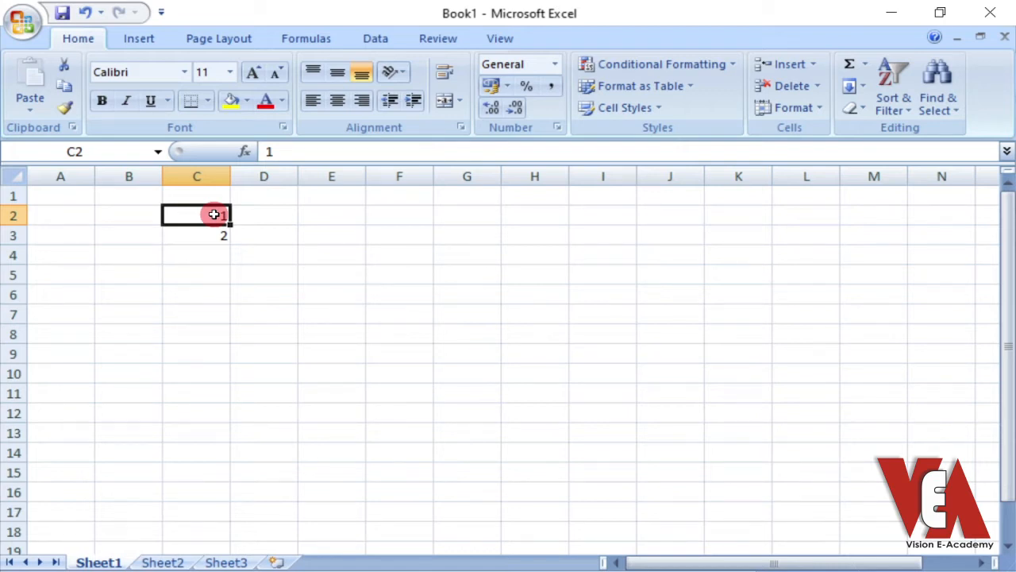
left_click_drag(213, 214, 212, 230)
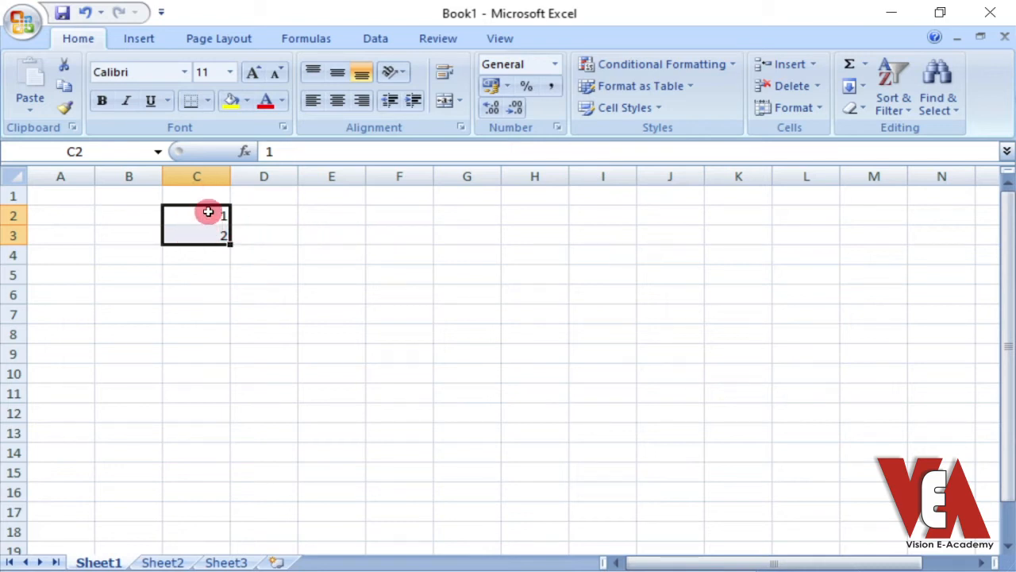
left_click(272, 211)
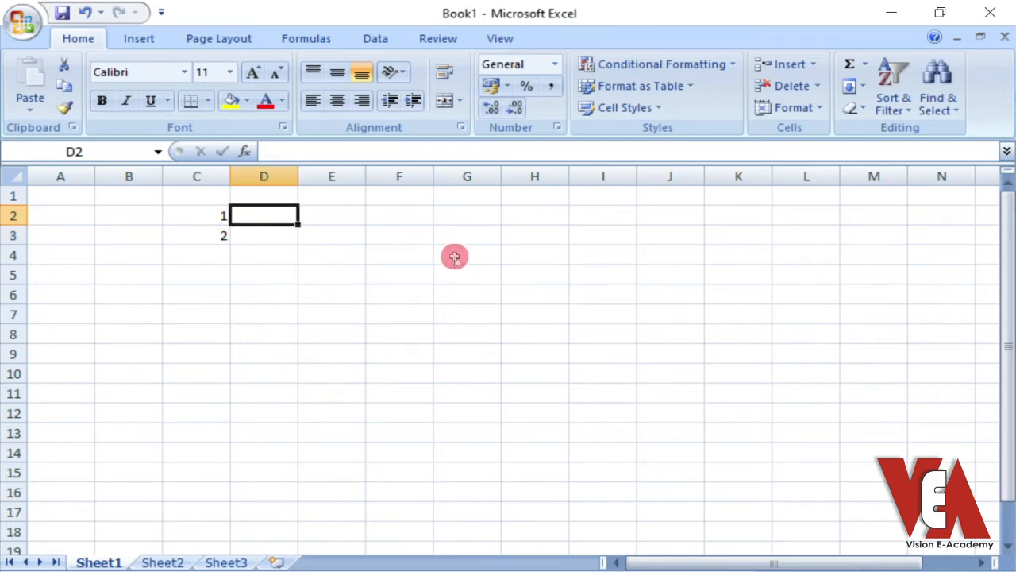
type("2")
key("Return")
type("4")
key("Return")
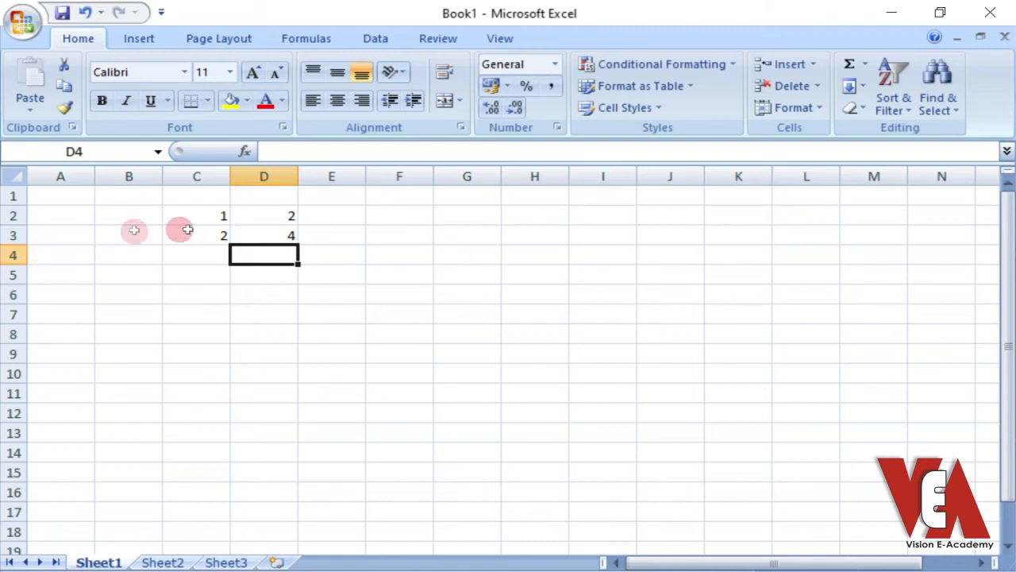
Extend the number series in C2:C3 and D2:D3 down to row 11 with AutoFill
left_click(213, 218)
left_click_drag(213, 218, 213, 231)
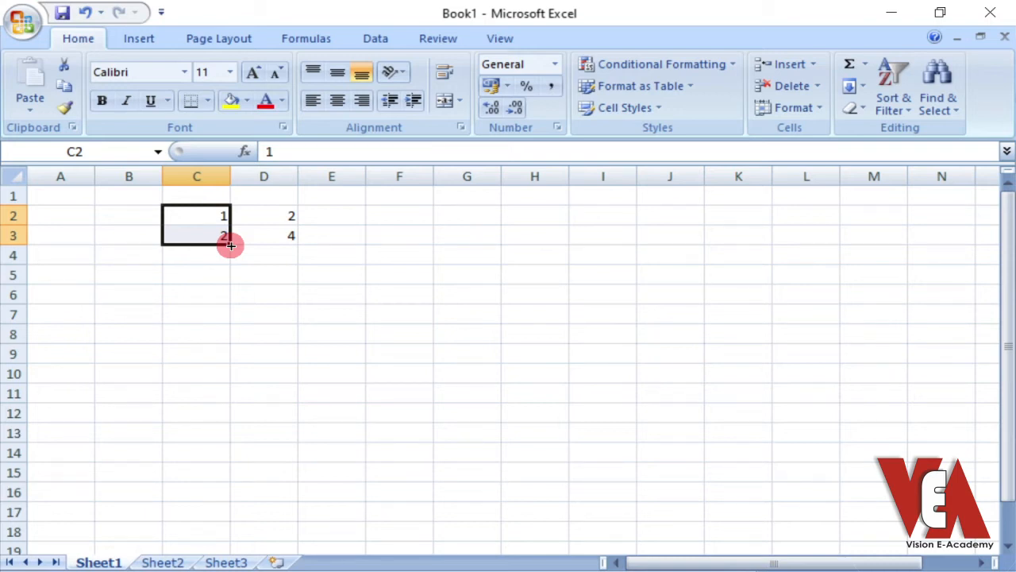
left_click_drag(231, 245, 227, 395)
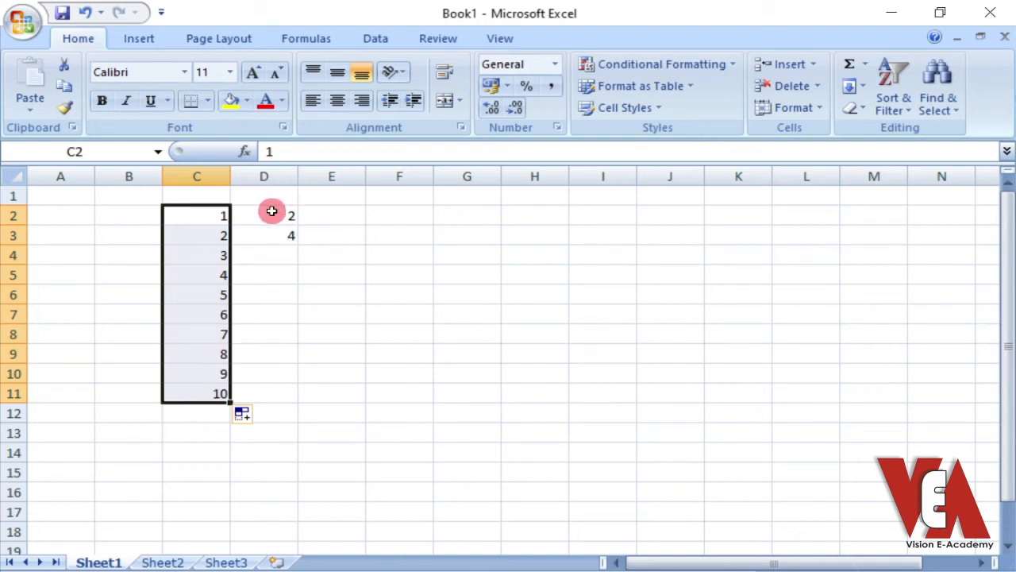
left_click_drag(272, 210, 271, 230)
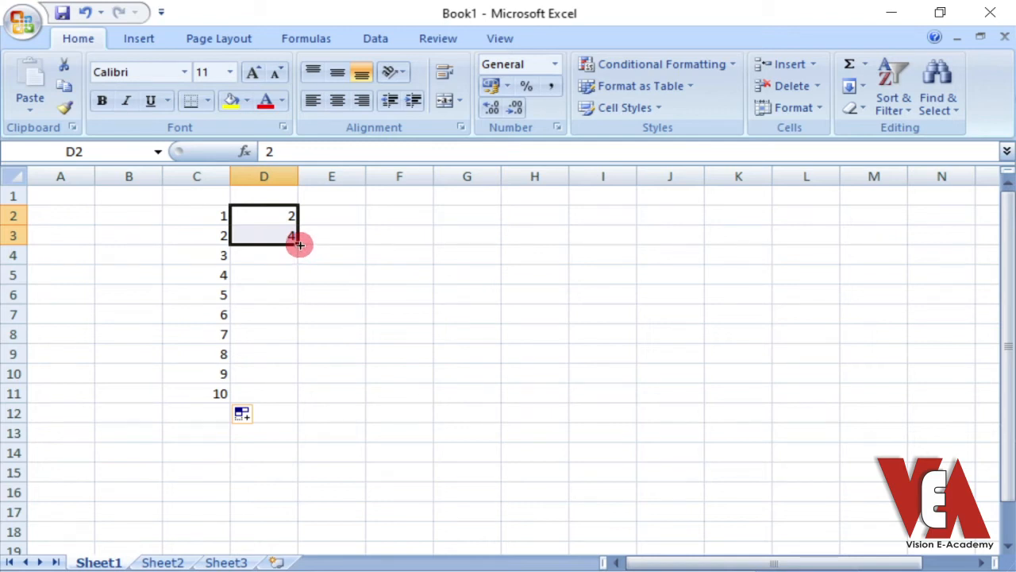
left_click_drag(298, 244, 289, 401)
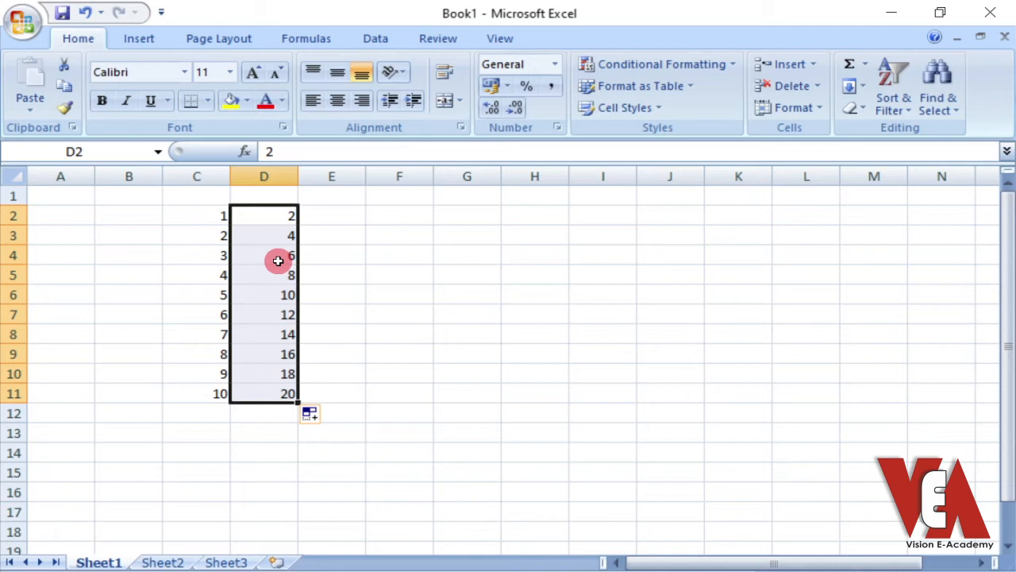
AutoFill the range C2:D11 across to column L to build multiplication tables up to 10
left_click_drag(211, 215, 256, 389)
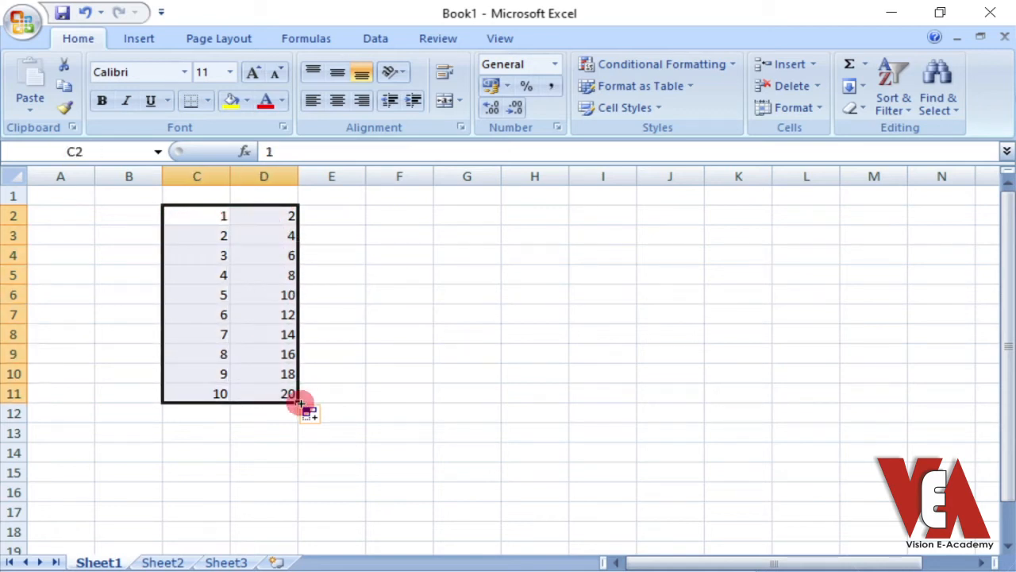
left_click_drag(330, 397, 835, 376)
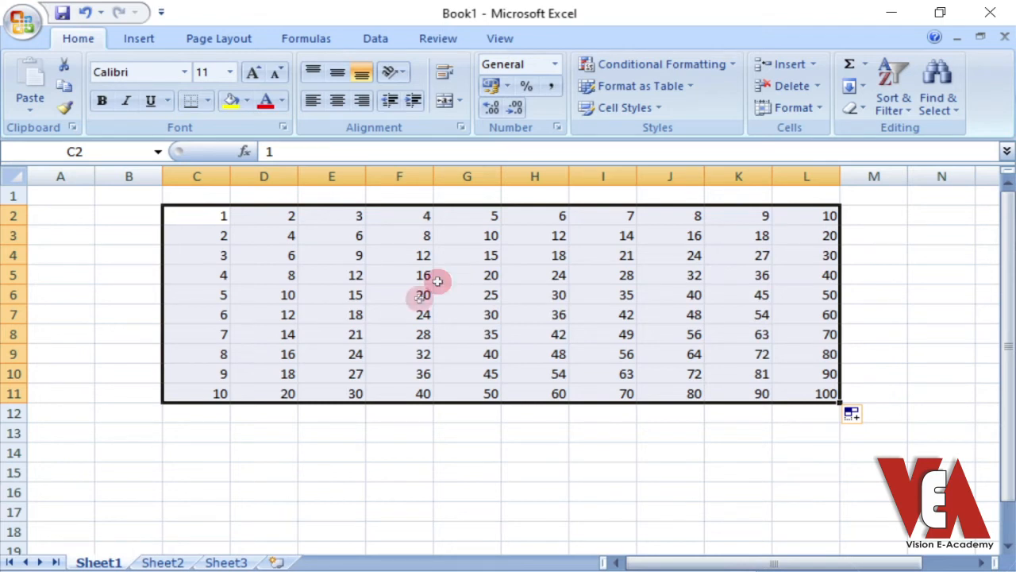
left_click(402, 328)
left_click(335, 285)
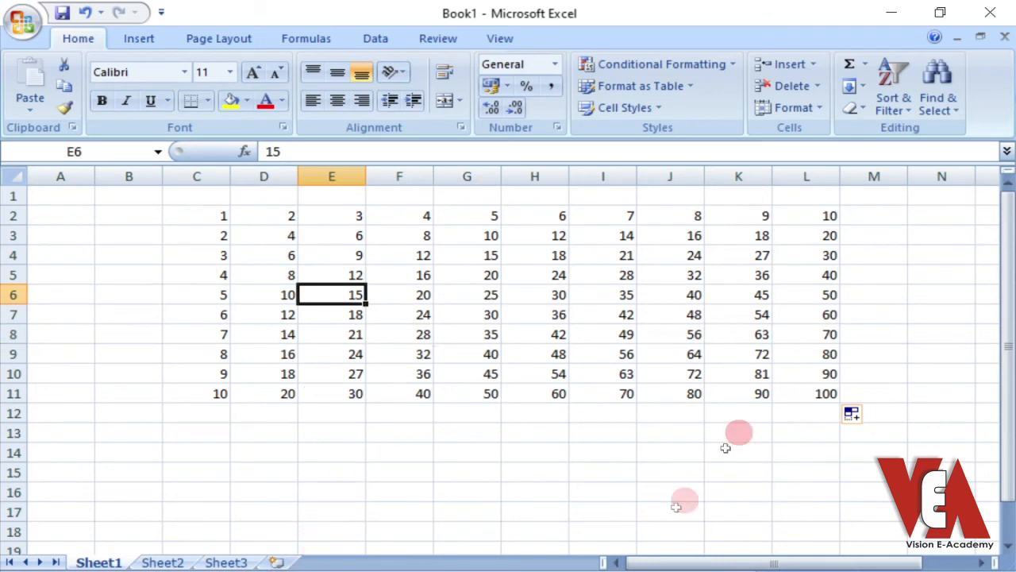
Enter Sunday in cell N2 and AutoFill the weekday names down to N15
left_click_drag(783, 562, 826, 564)
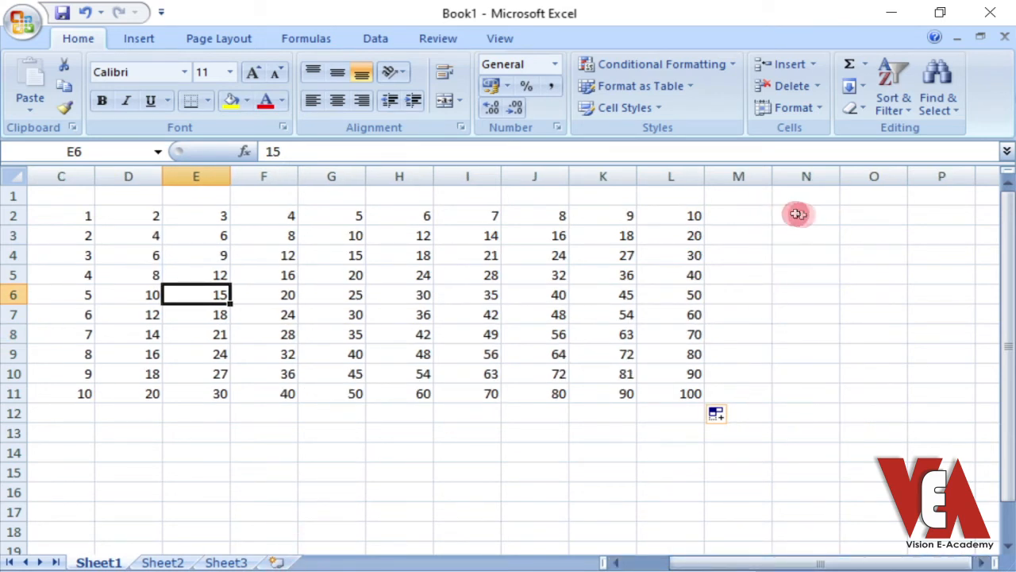
left_click(796, 214)
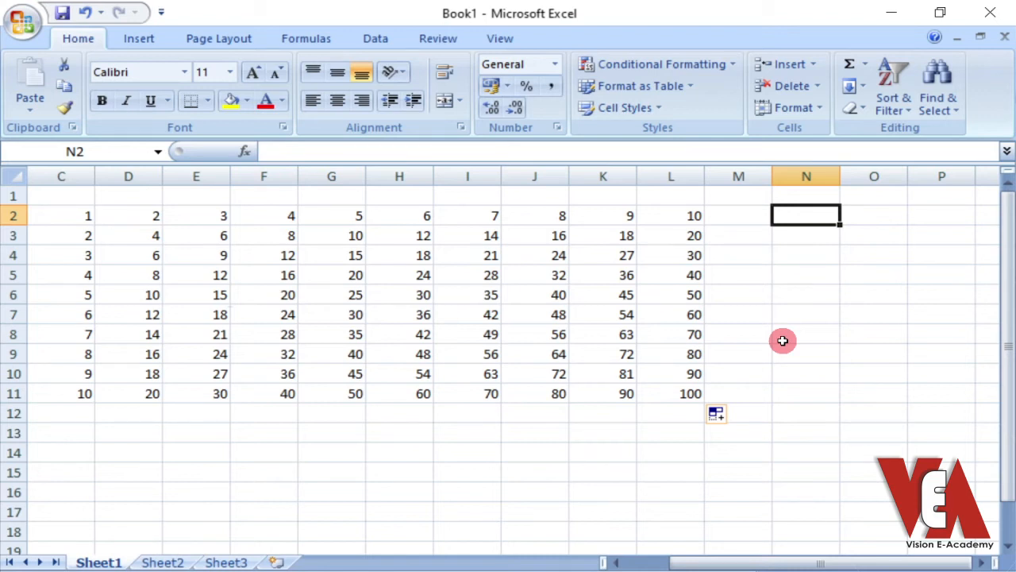
type("Sun")
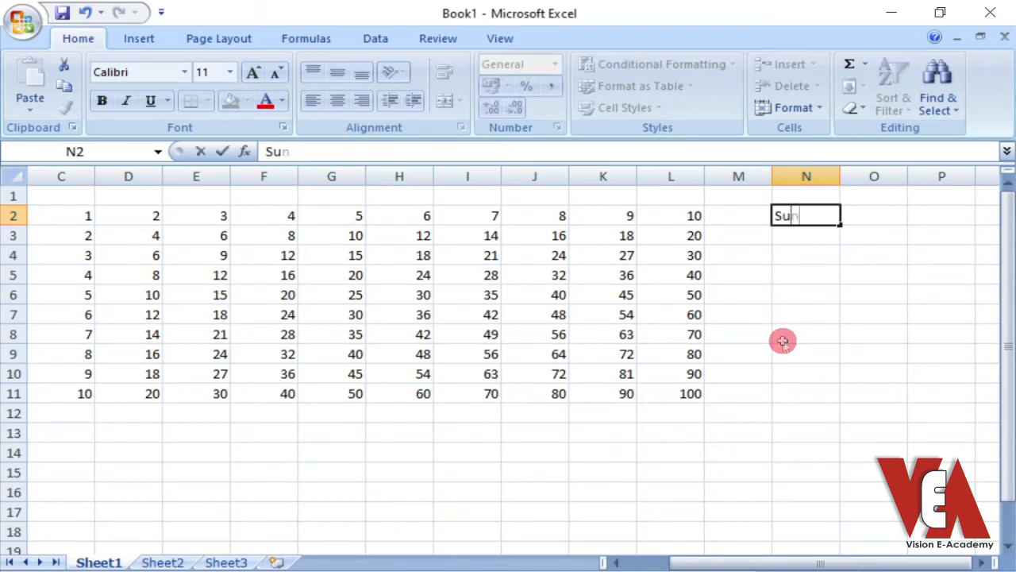
type("day")
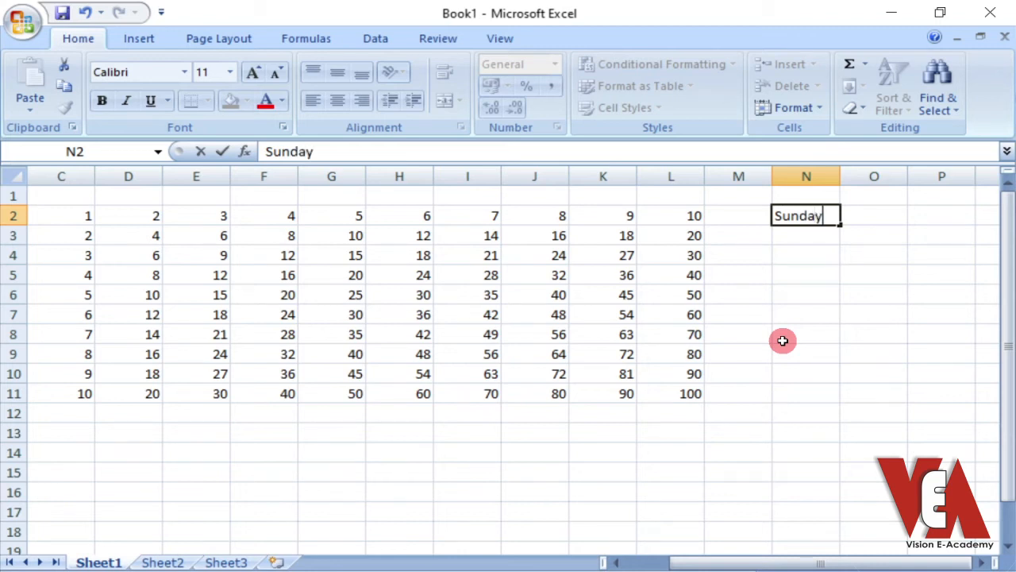
left_click(812, 272)
left_click(805, 211)
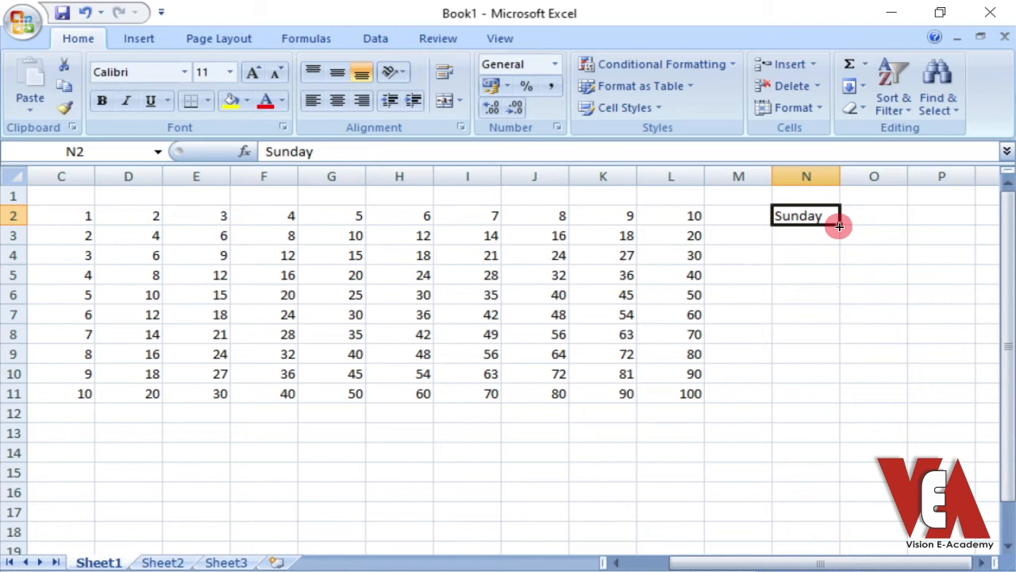
left_click_drag(839, 226, 832, 349)
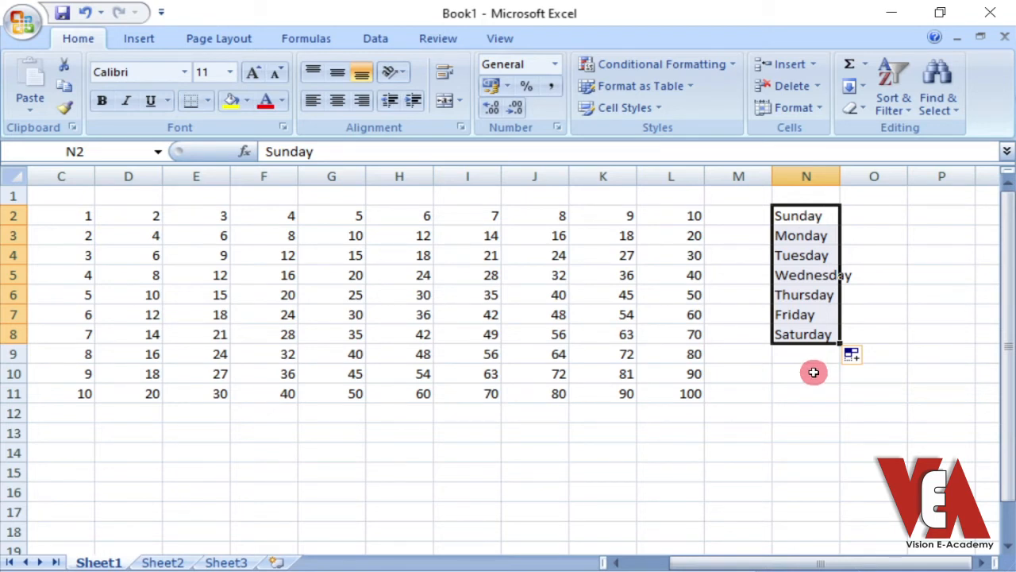
left_click_drag(843, 344, 828, 480)
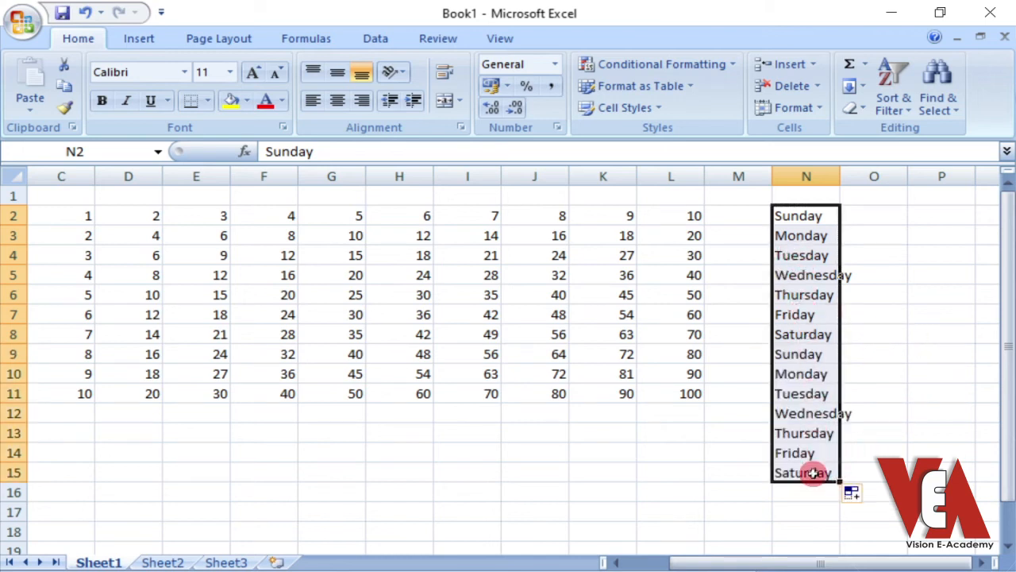
Enter January in cell O2 and AutoFill the month names down to O15
left_click(873, 216)
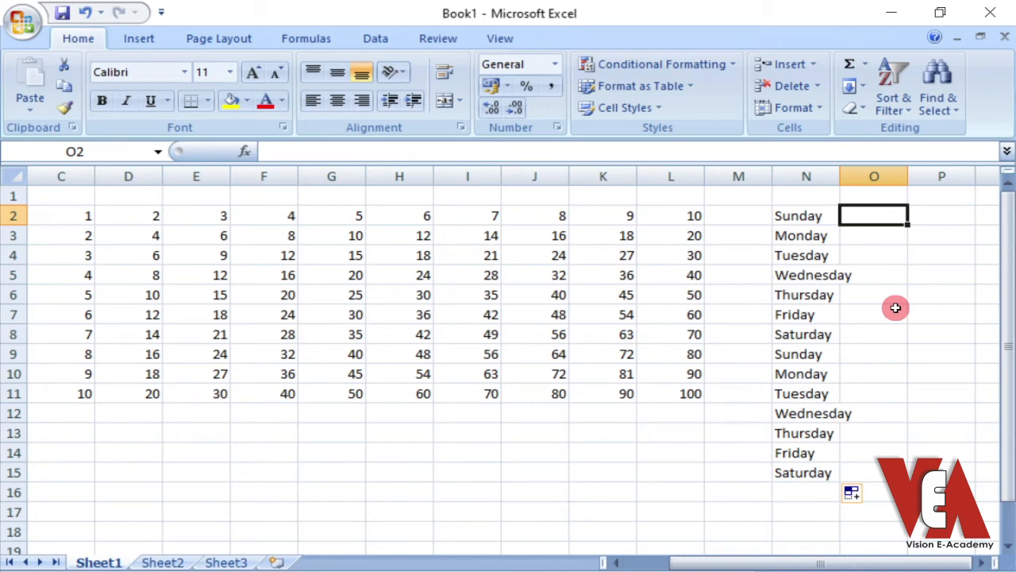
type("January")
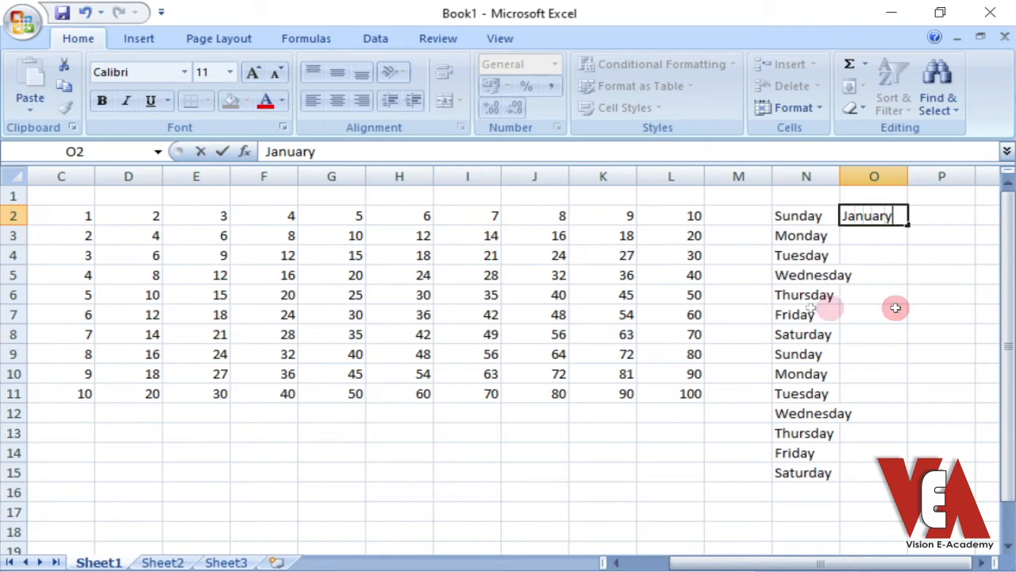
left_click(754, 311)
left_click(895, 221)
left_click_drag(911, 225, 907, 480)
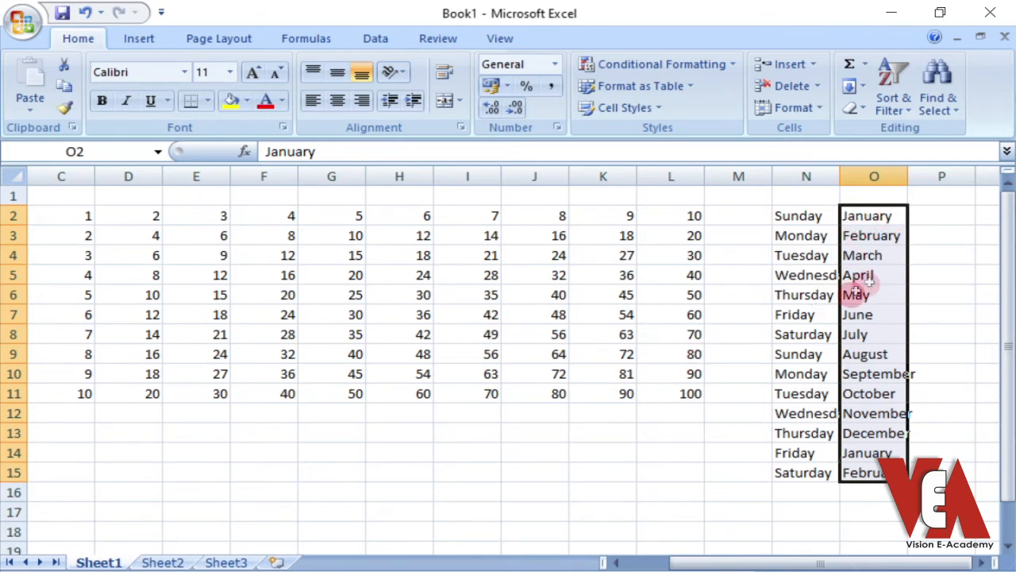
left_click(817, 249)
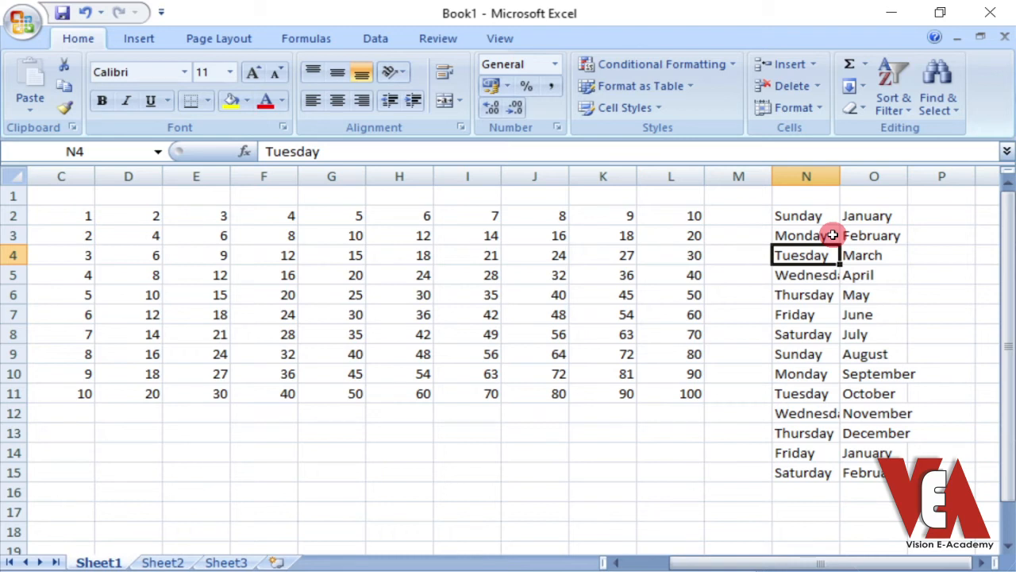
left_click(127, 431)
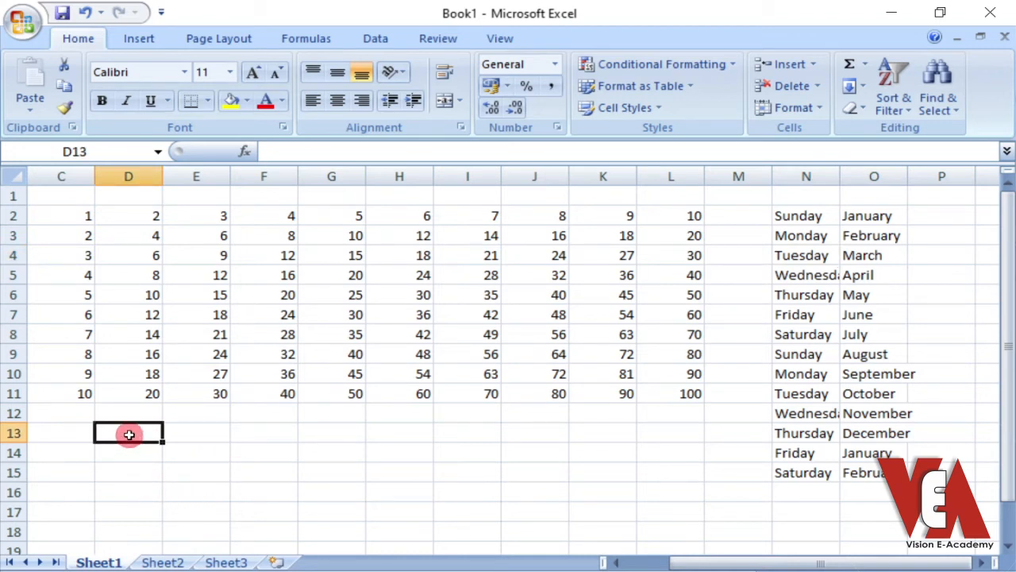
Enter the formula =5+5 in cell D13 below the multiplication tables and reselect the cell to check its formula
type("=")
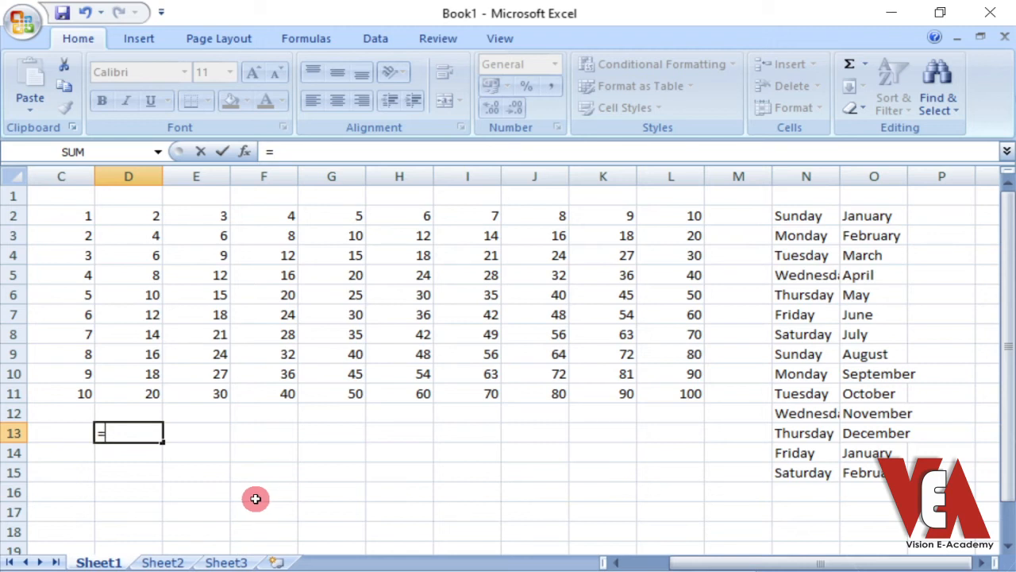
type("5")
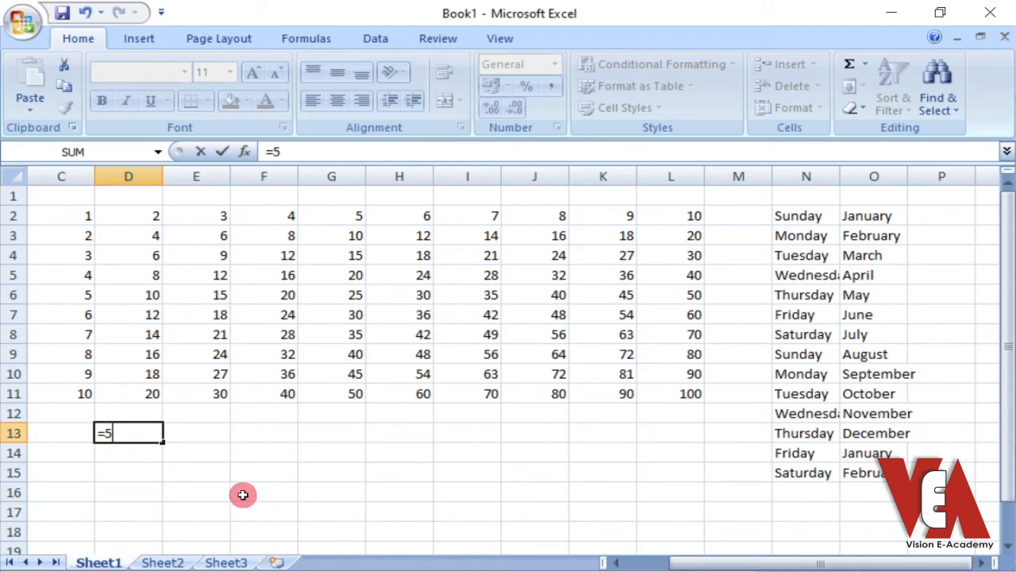
type("+5")
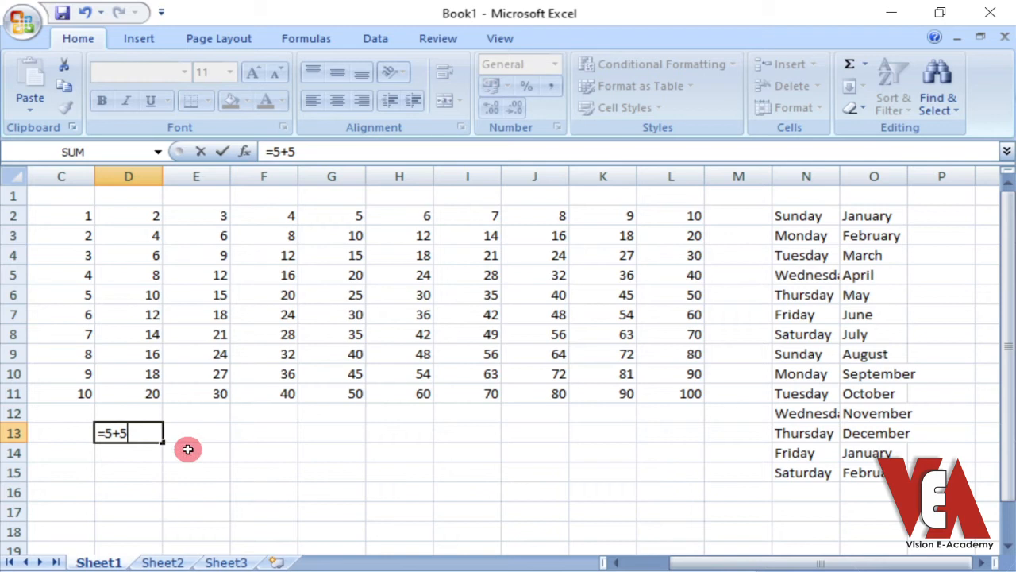
key("Return")
scroll(183, 448, "up", 4)
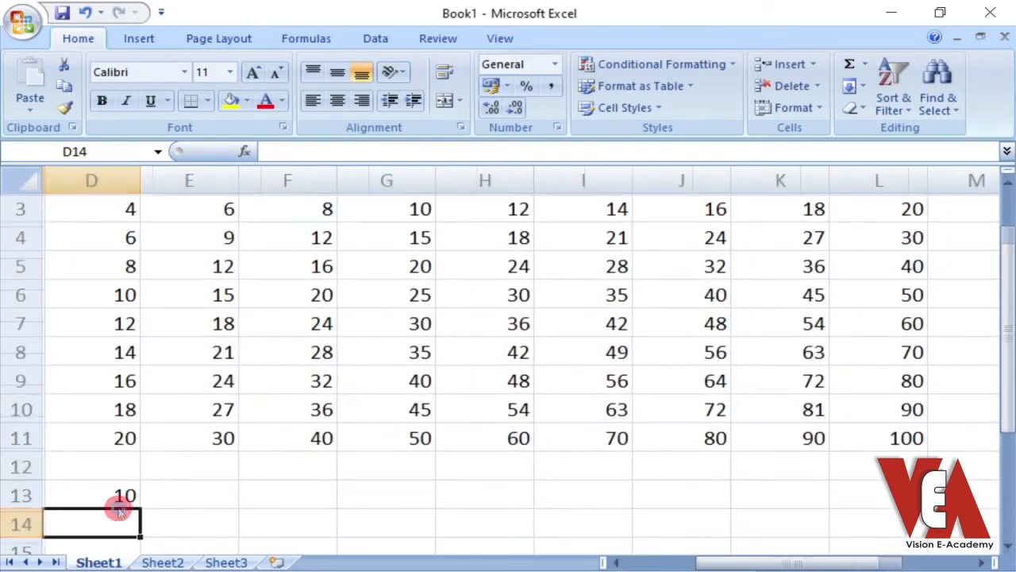
scroll(134, 496, "down", 2)
scroll(134, 494, "up", 1)
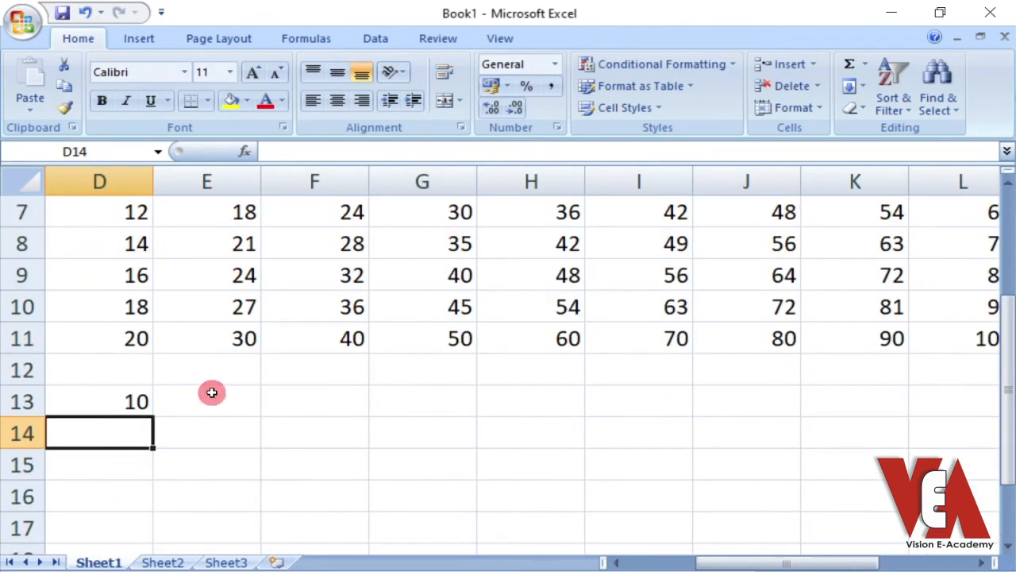
left_click(134, 401)
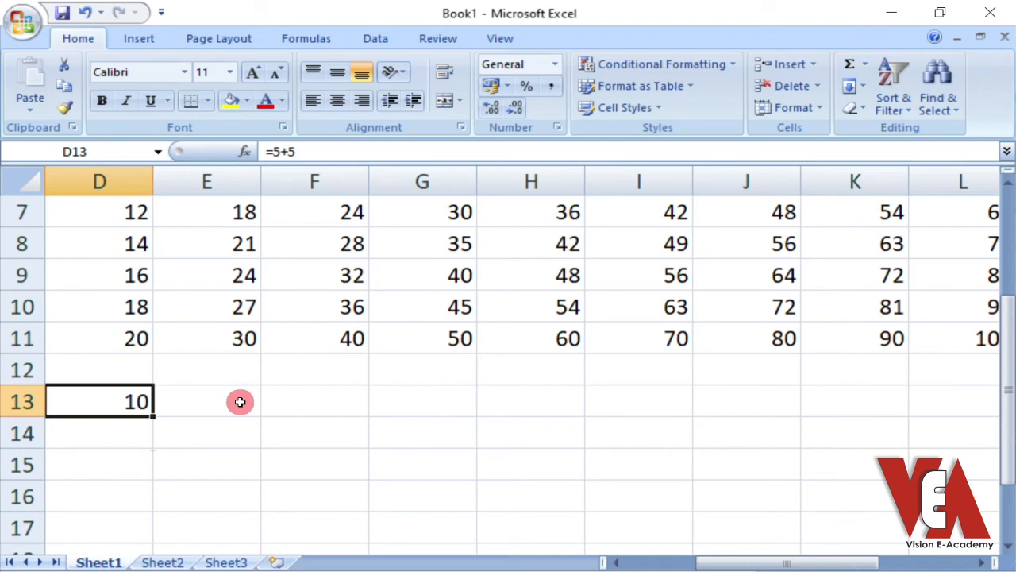
Enter the formula =SUM(5,6,7) in cell F13, check it by reselecting the cell, and select the adjacent cell G13
left_click(286, 398)
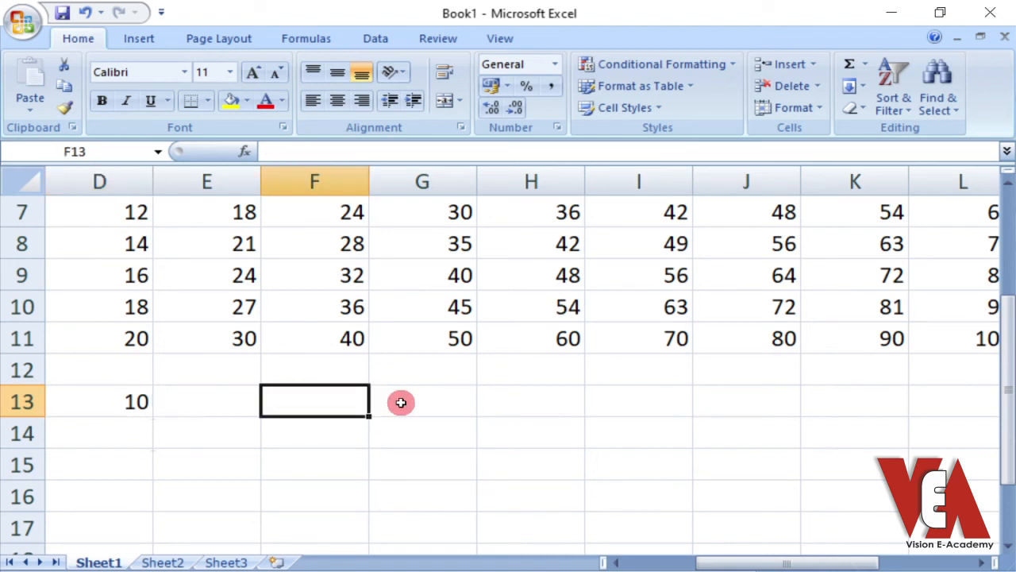
type("=")
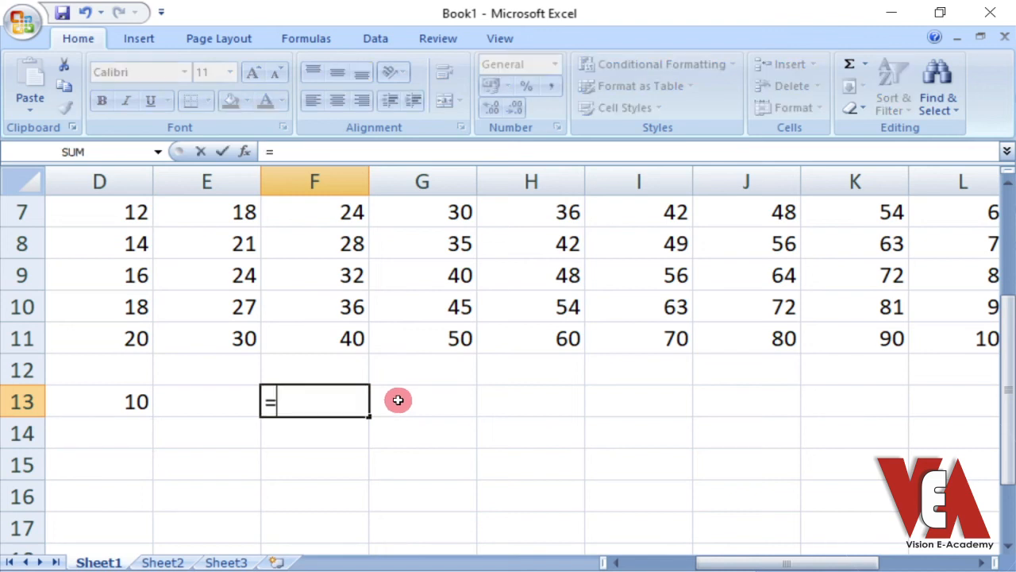
type("sum")
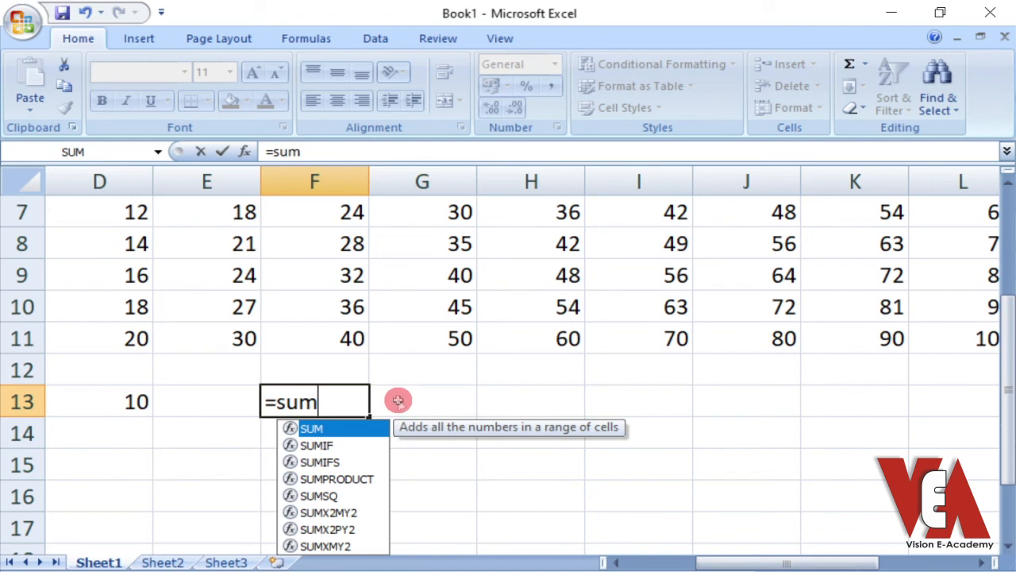
type("(")
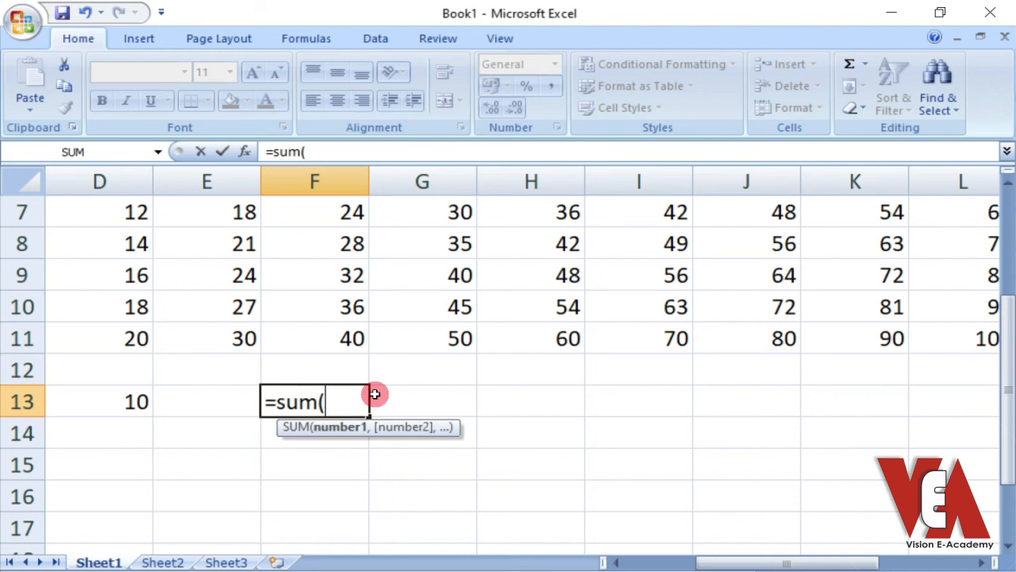
type("5,")
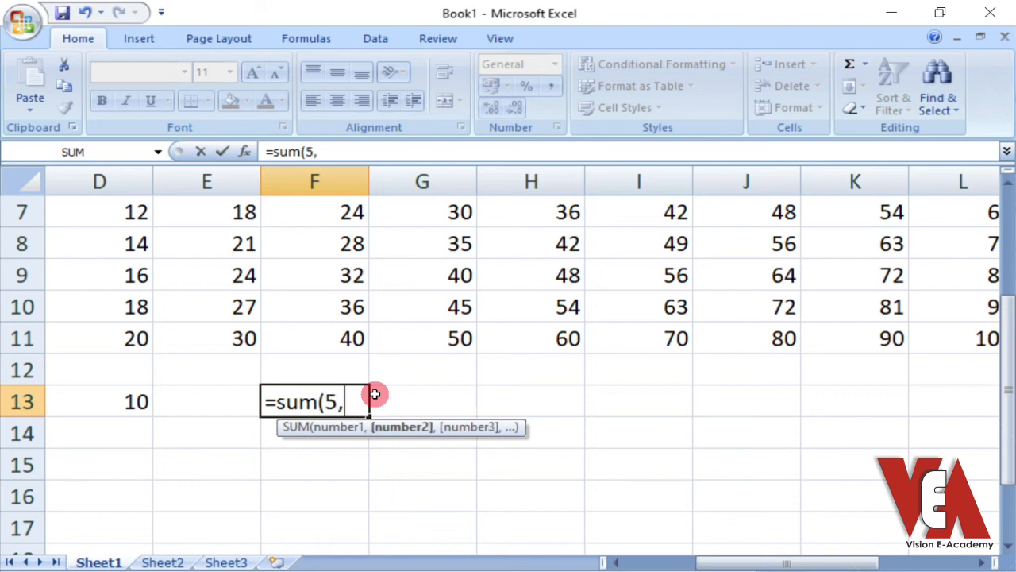
type("6,")
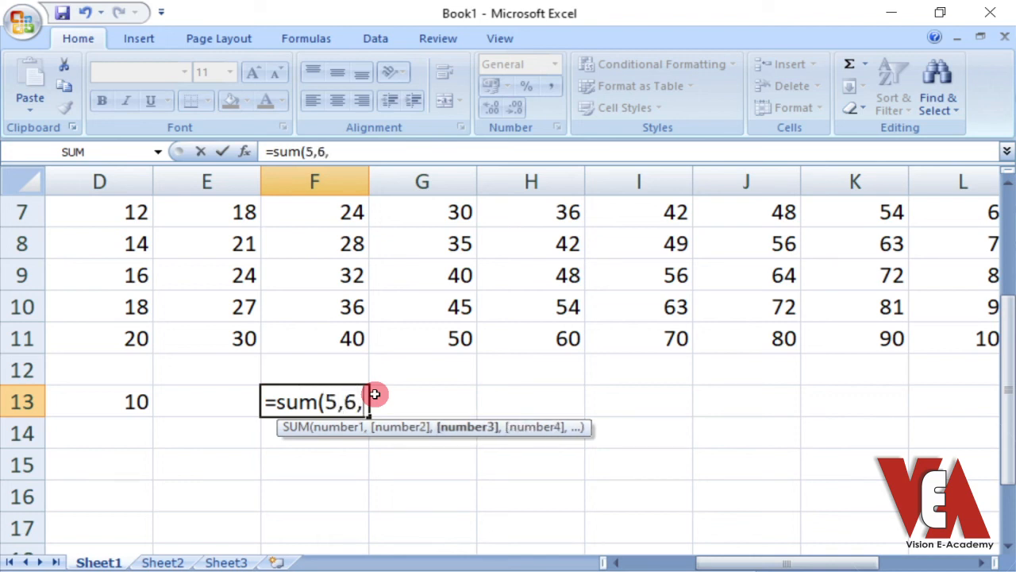
type("7)")
key("Return")
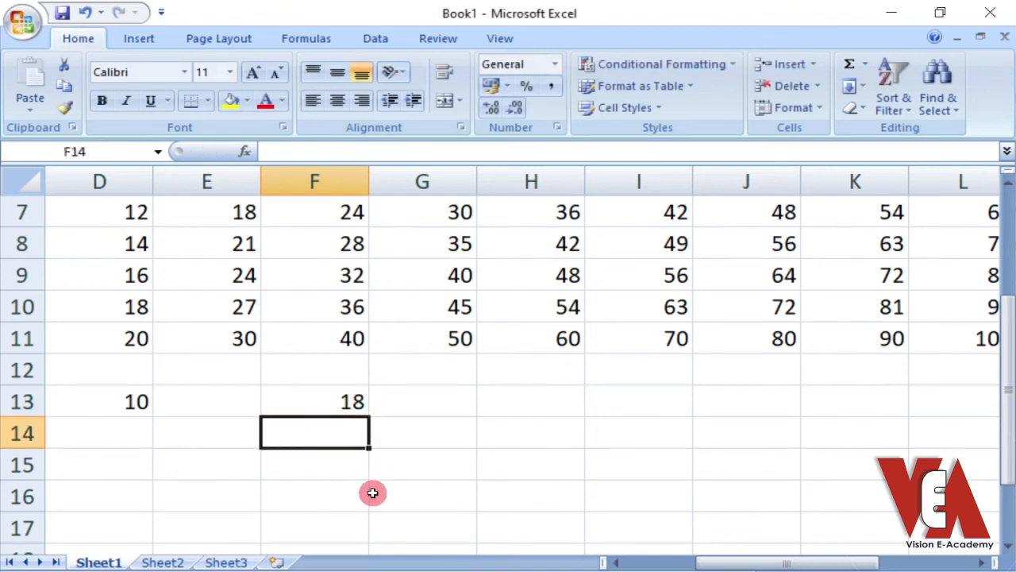
left_click(346, 400)
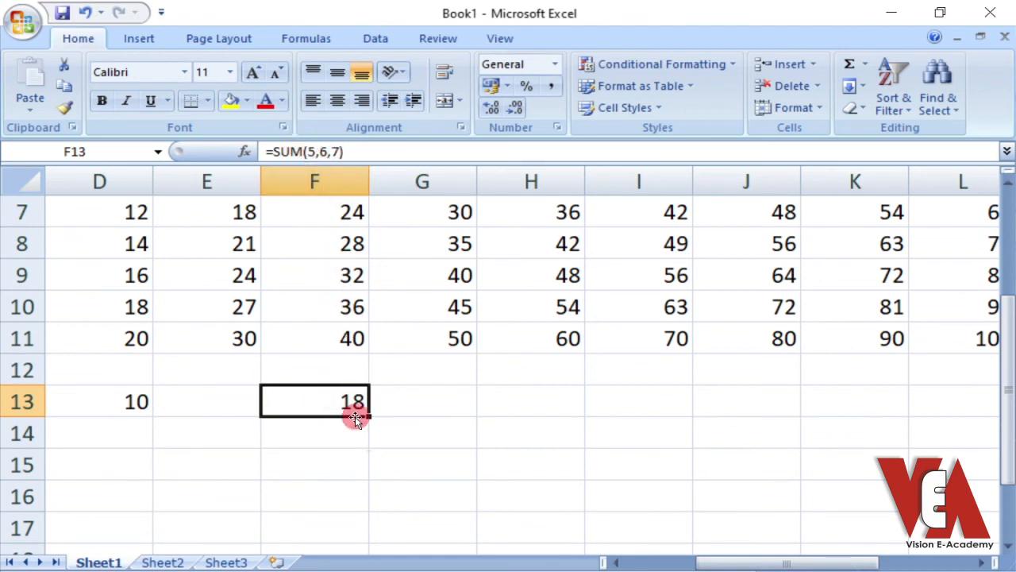
left_click(422, 405)
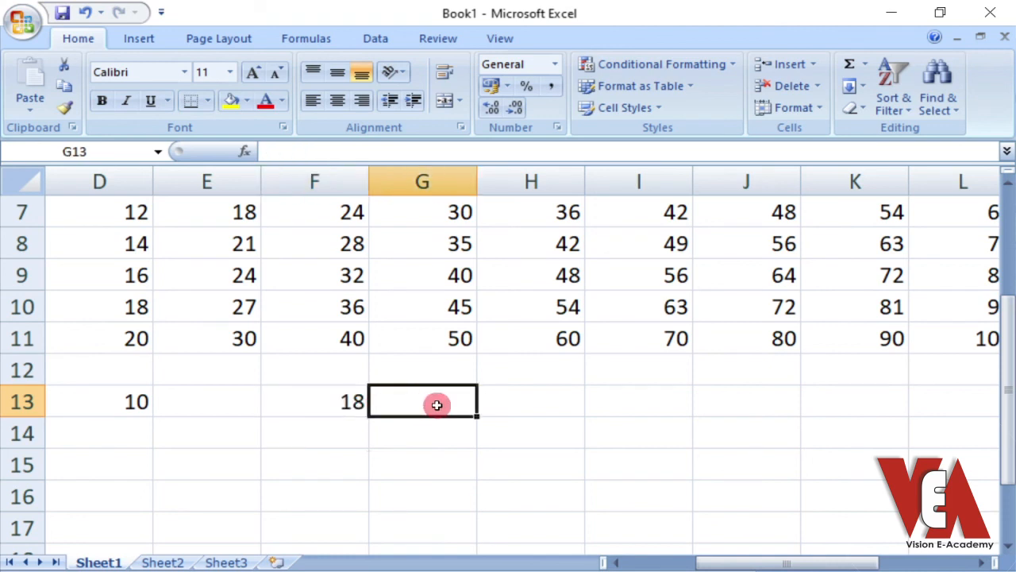